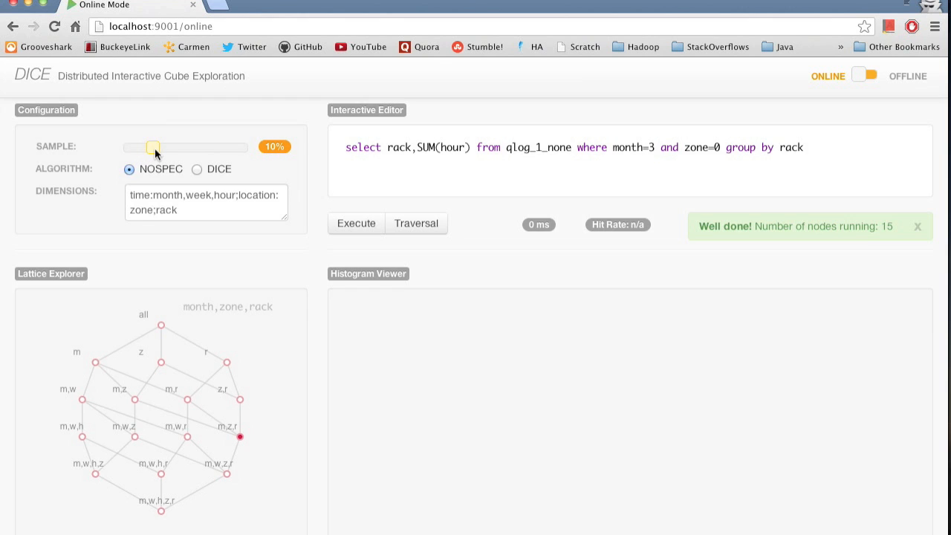
Step: Switch the algorithm to DICE and back to NOSPEC
left_click(196, 170)
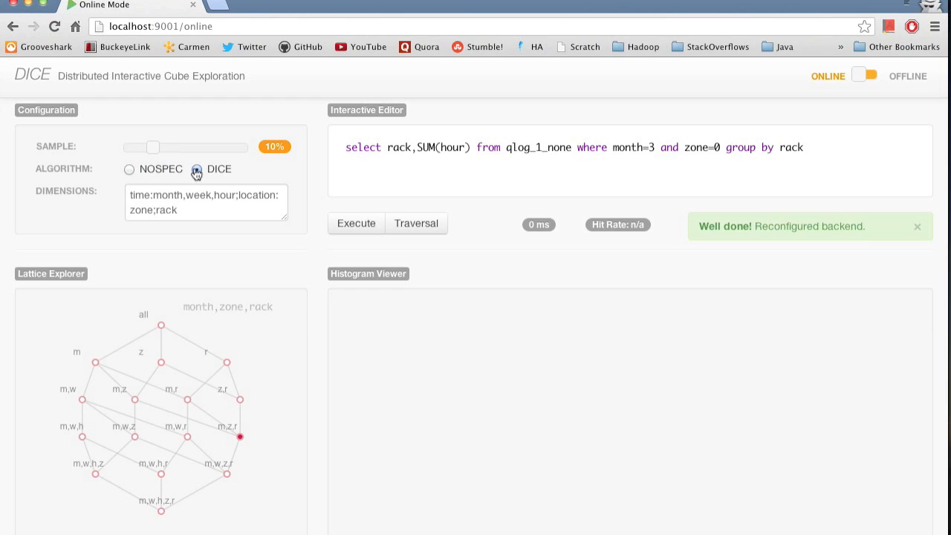
left_click(130, 171)
Step: Append ";data" to the dimensions definition after rack, and remove it again
left_click(192, 206)
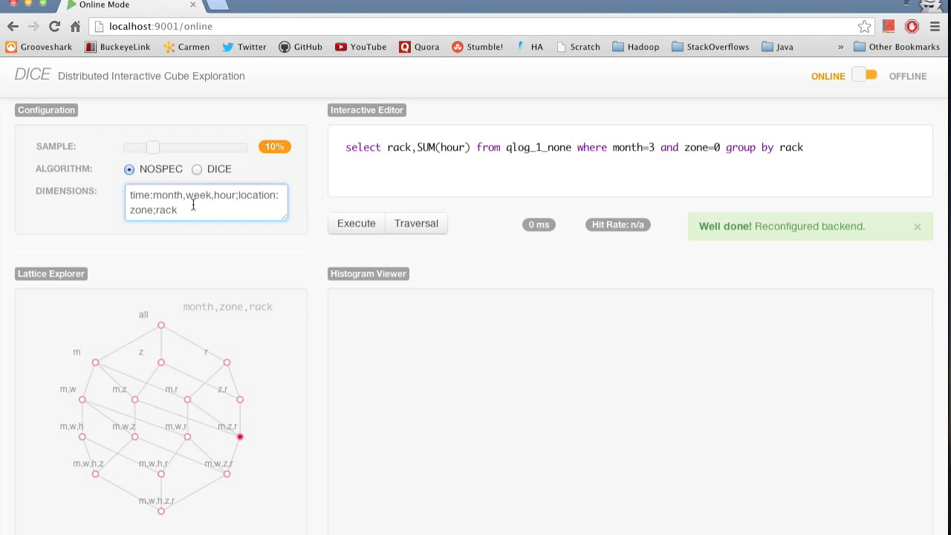
type(";dat")
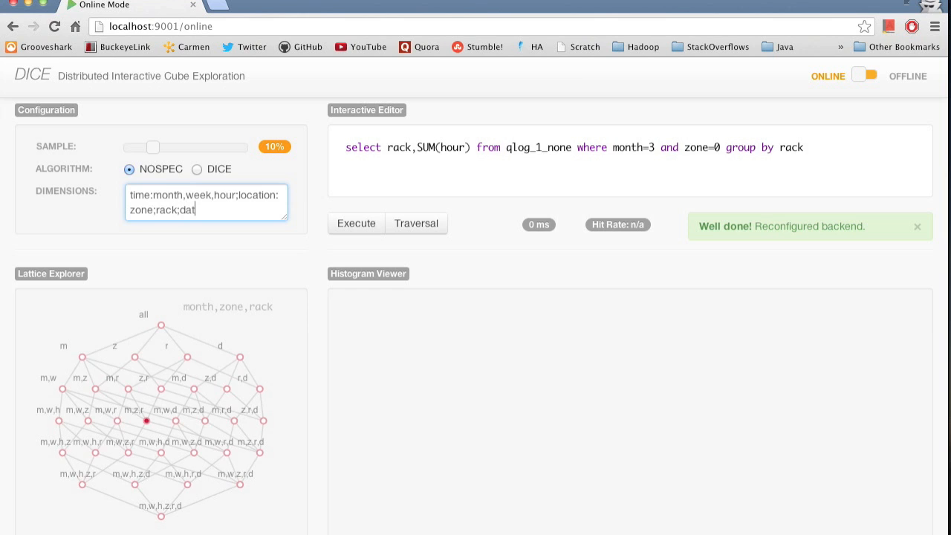
type("a")
key("BackSpace")
key("BackSpace")
key("BackSpace")
key("BackSpace")
key("BackSpace")
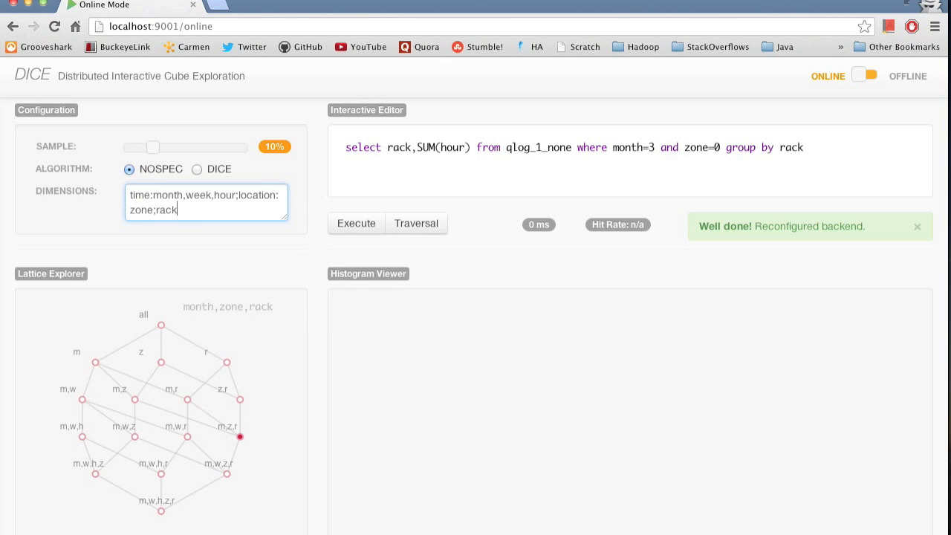
Step: Remove rack from the dimensions definition and enter it again after zone
key("BackSpace")
key("BackSpace")
key("BackSpace")
key("BackSpace")
key("BackSpace")
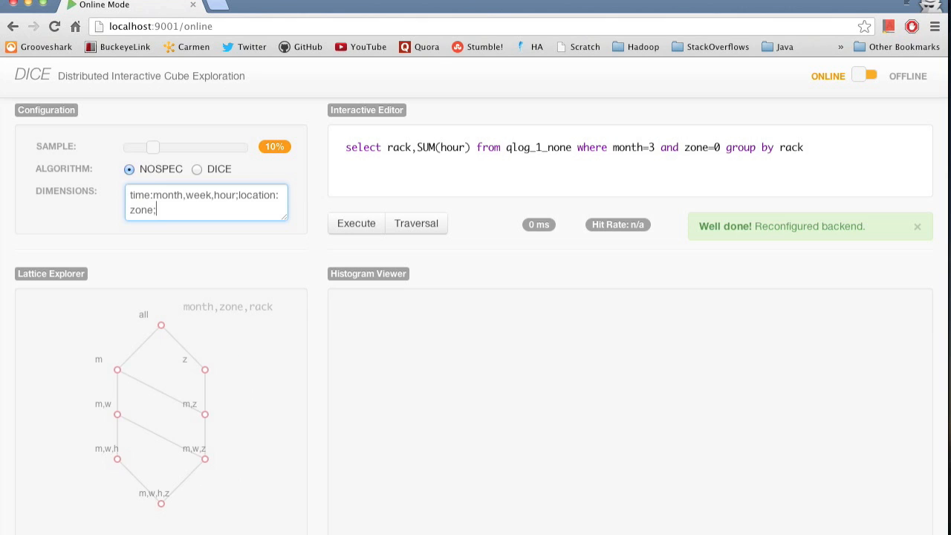
type(";rac")
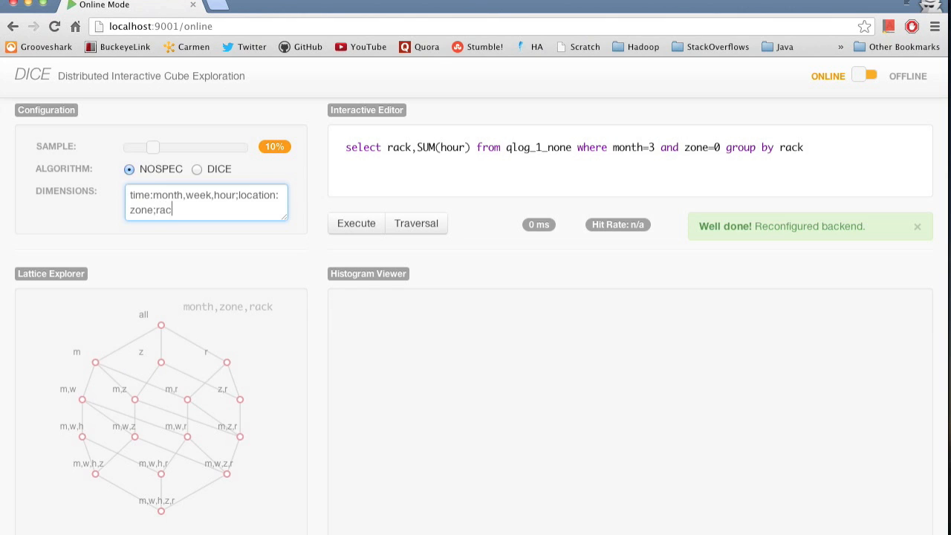
type("k")
Step: Run the query that sums hour by rack for month 3 and zone 0 with the NOSPEC algorithm
mouse_move(163, 331)
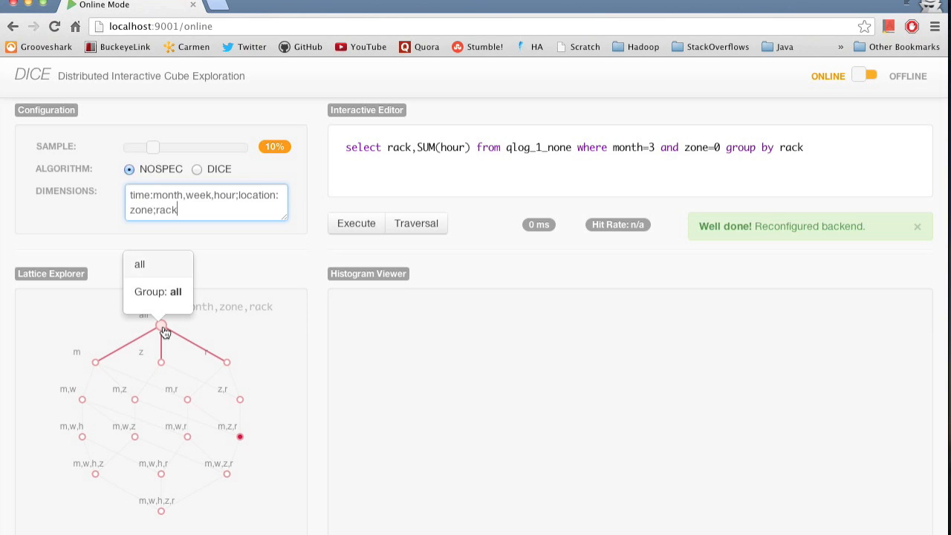
mouse_move(165, 364)
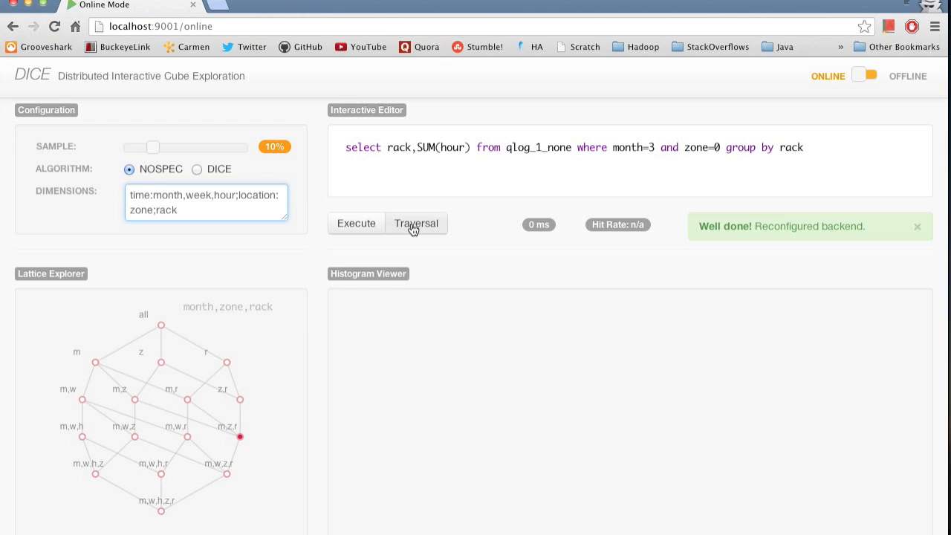
mouse_move(530, 225)
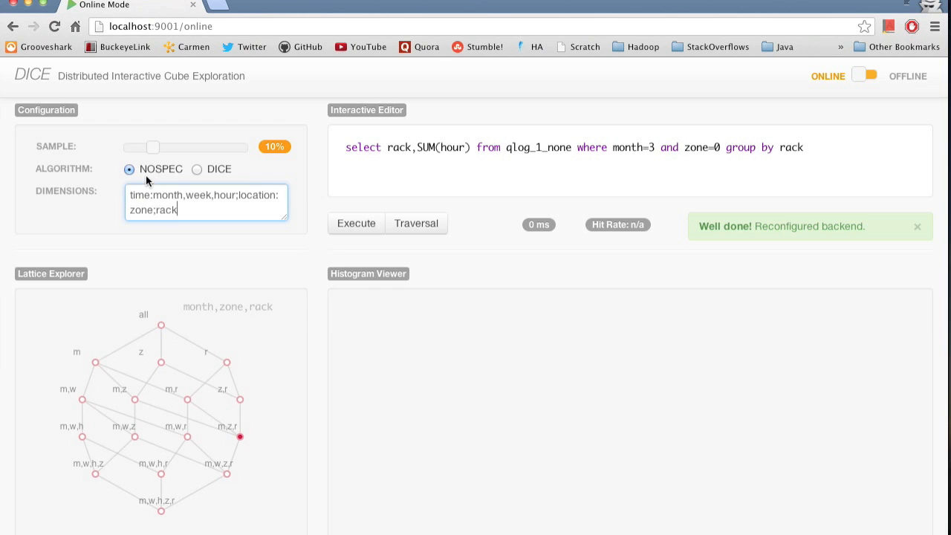
left_click(333, 231)
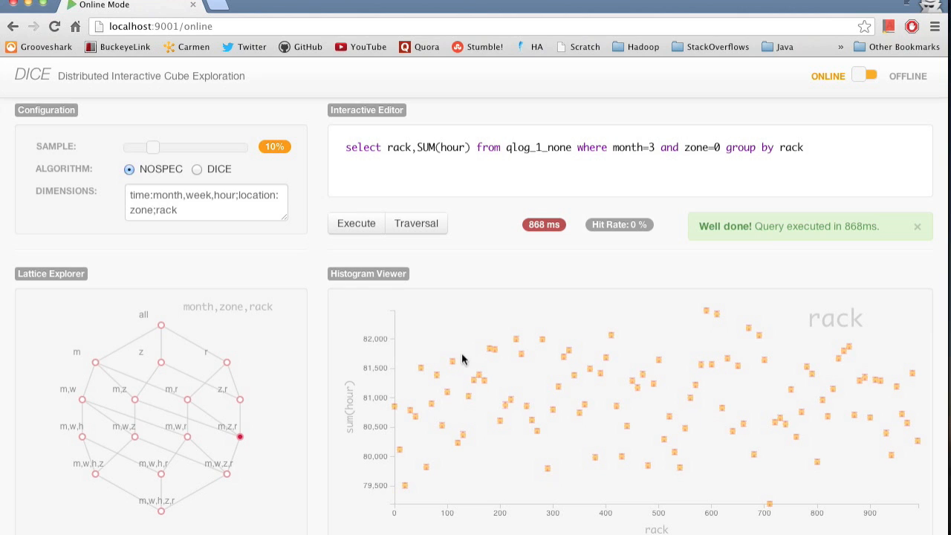
mouse_move(453, 364)
Step: Review the possible traversals and roll the query up to its parent on zone
left_click(435, 235)
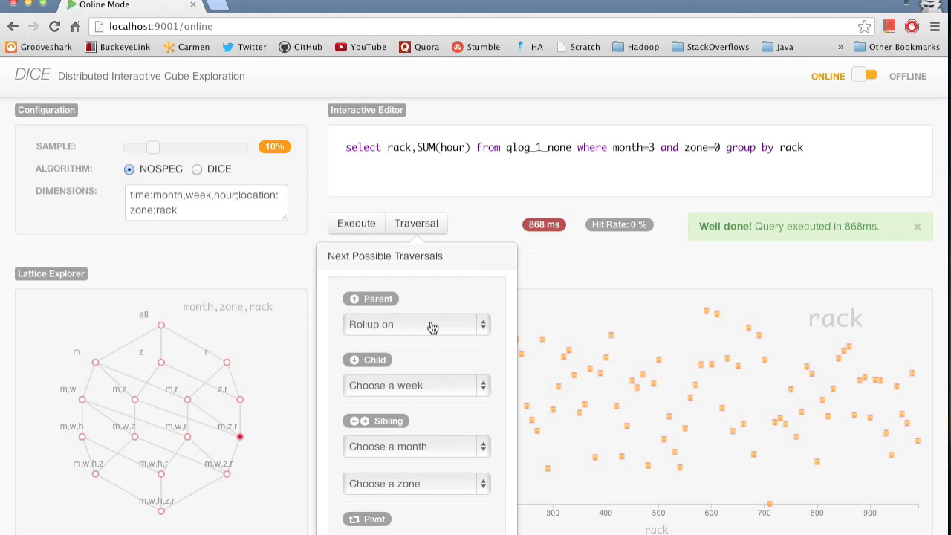
scroll(433, 327, "down", 5)
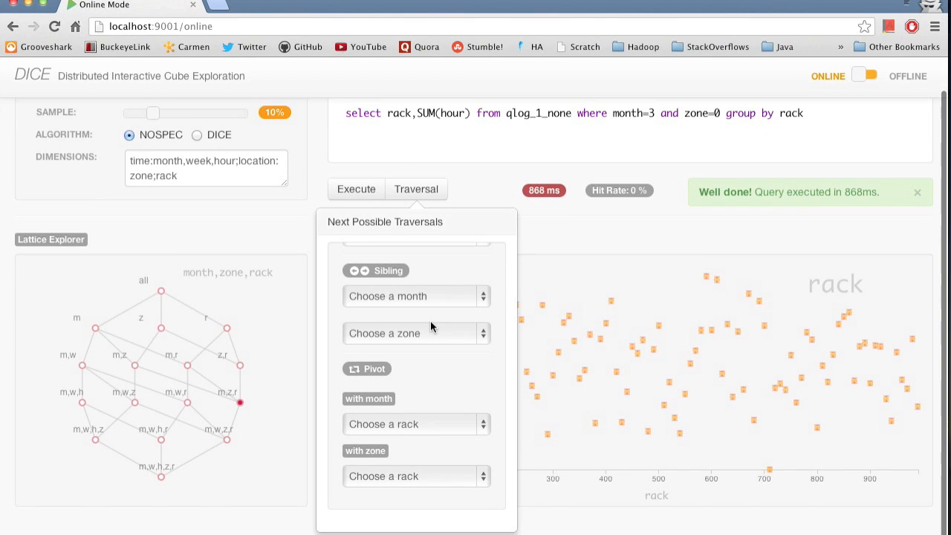
scroll(430, 322, "up", 2)
scroll(430, 325, "up", 4)
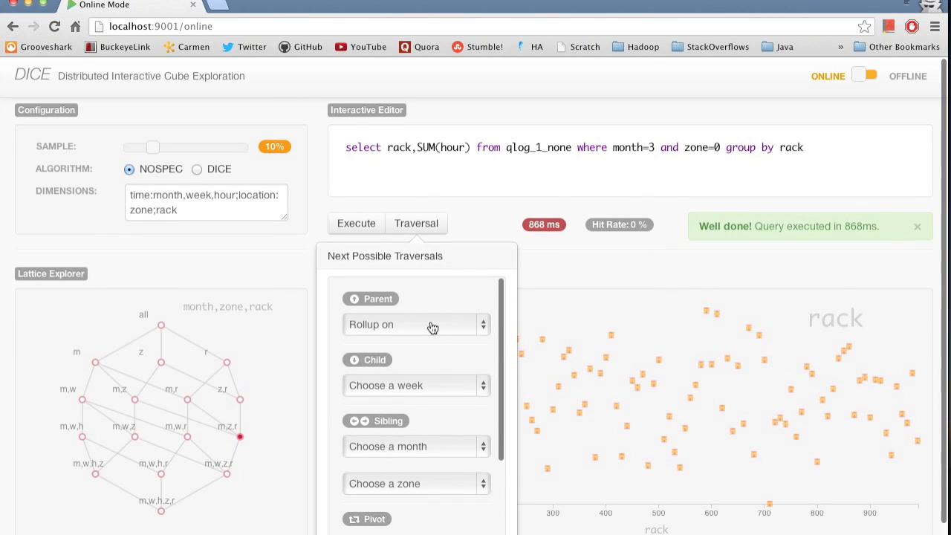
left_click(432, 328)
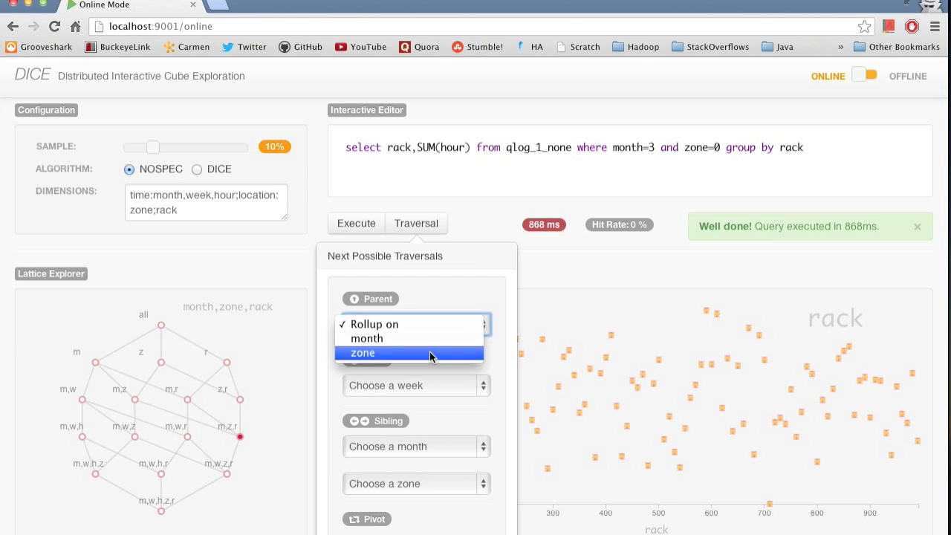
left_click(430, 355)
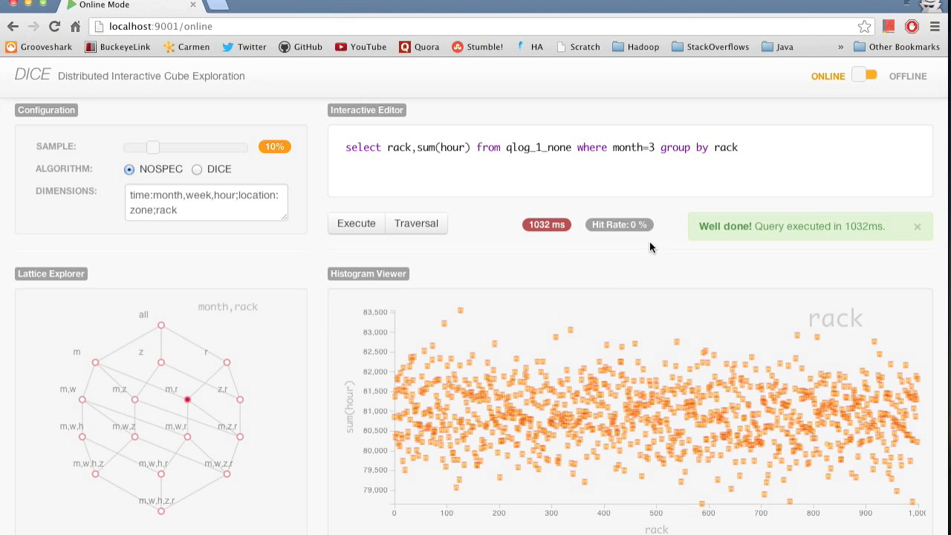
Step: Drill down to the child query for zone 3
left_click(421, 224)
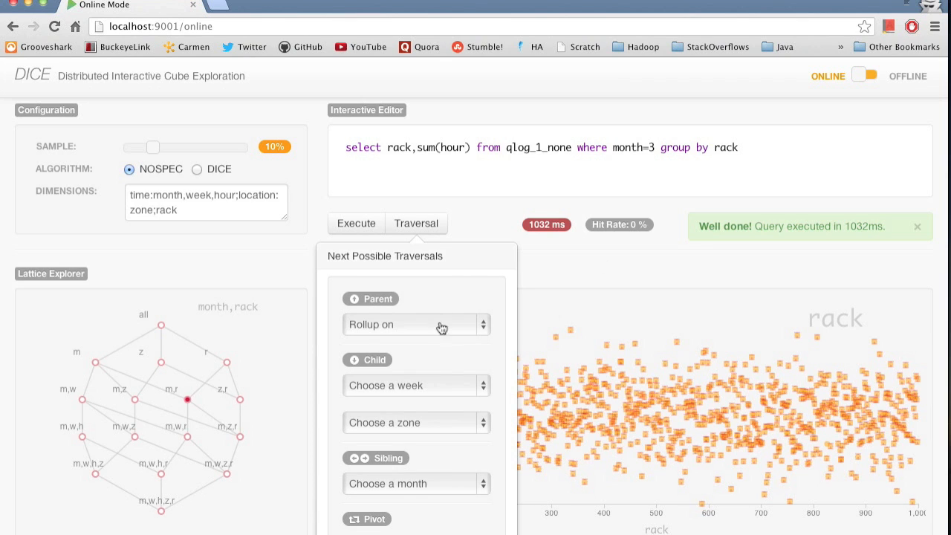
scroll(442, 373, "down", 3)
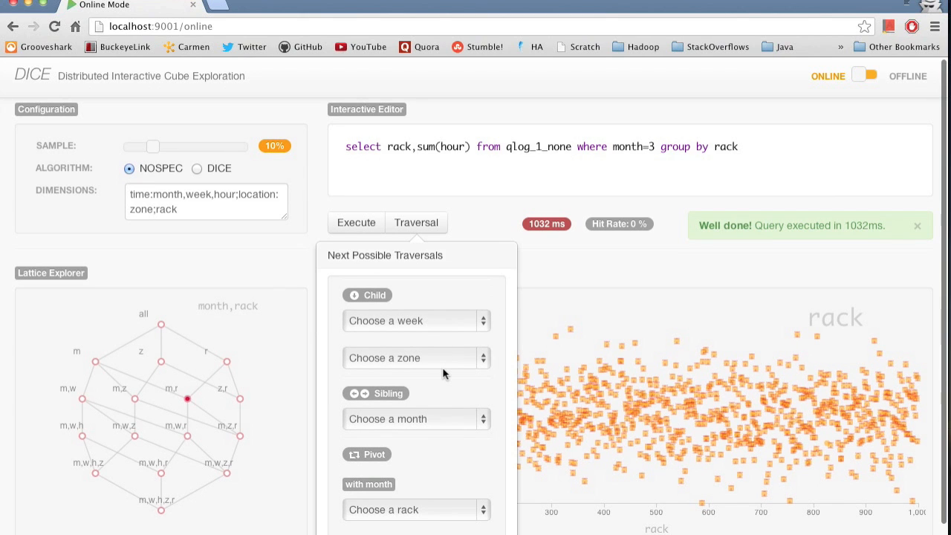
left_click(445, 359)
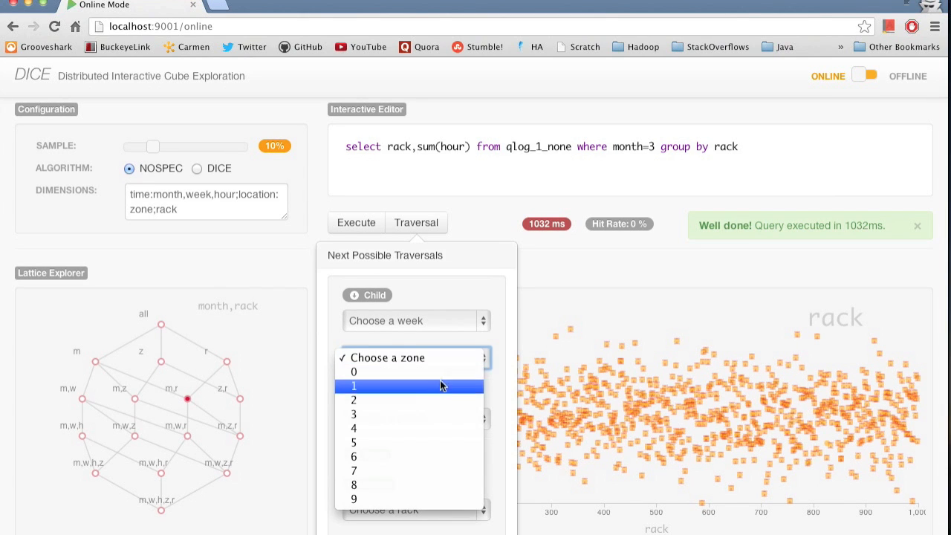
left_click(429, 414)
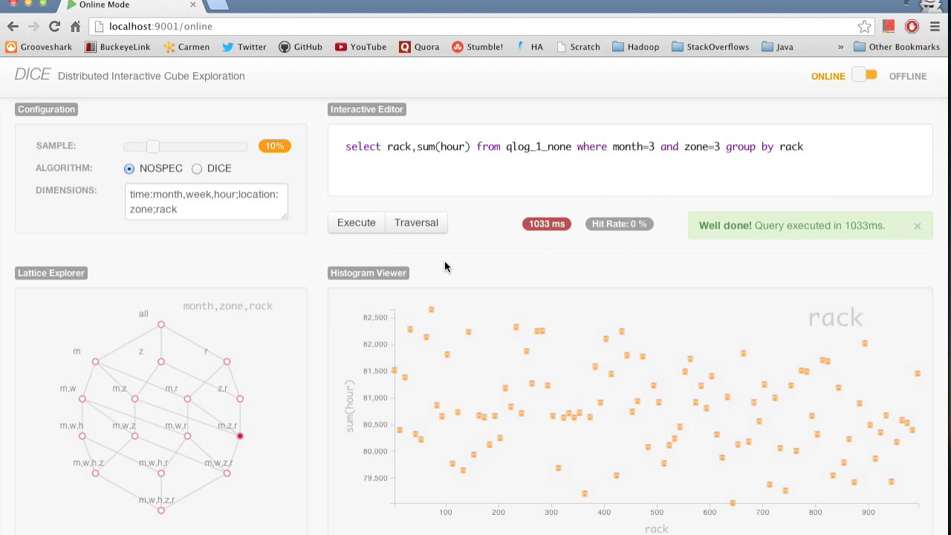
Step: Traverse to the sibling query for month 5, keeping zone 3
left_click(416, 230)
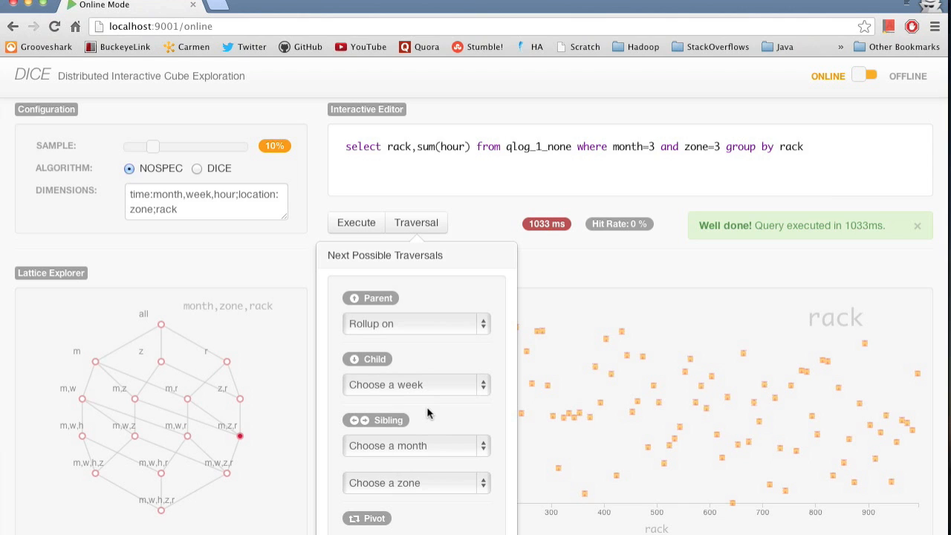
scroll(428, 413, "down", 1)
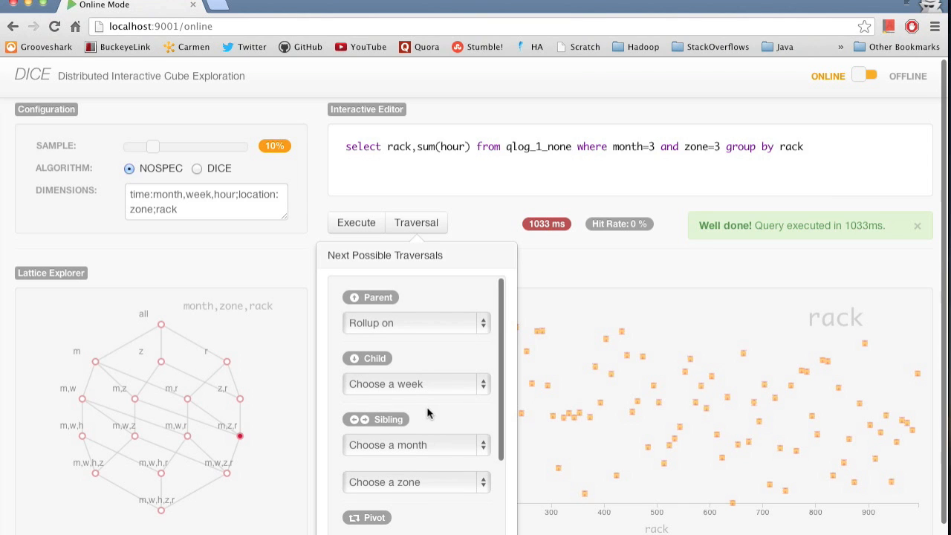
left_click(441, 444)
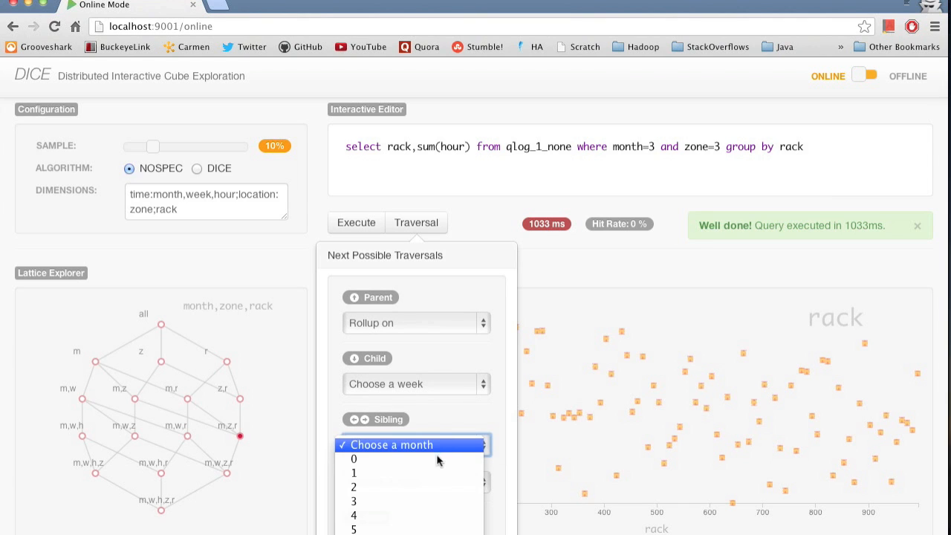
left_click(430, 528)
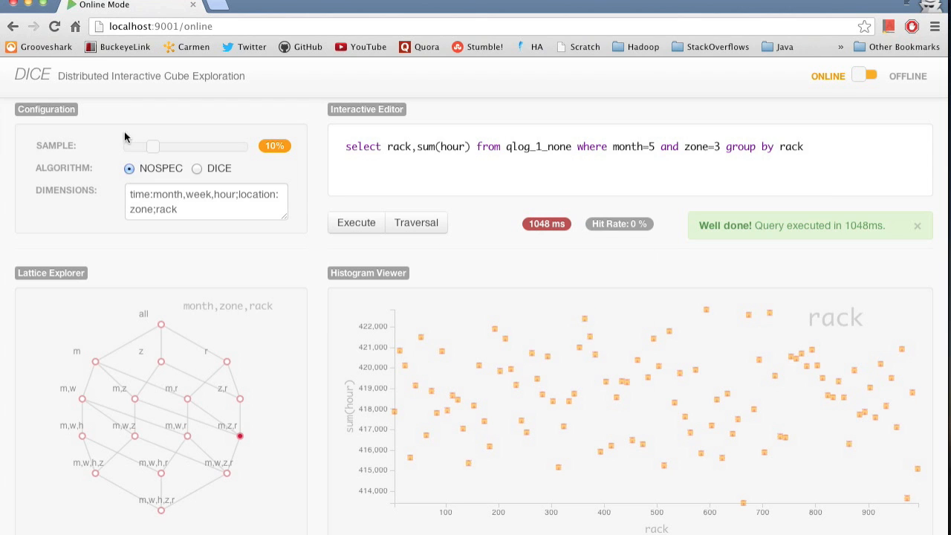
Step: Reload the page, set the algorithm to DICE and execute the default query for month 3 and zone 0
left_click(55, 33)
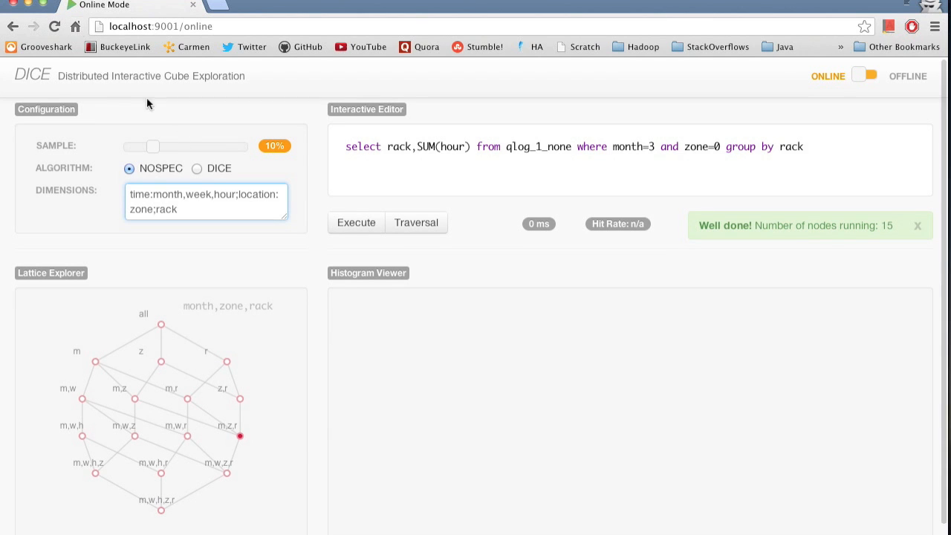
left_click(197, 170)
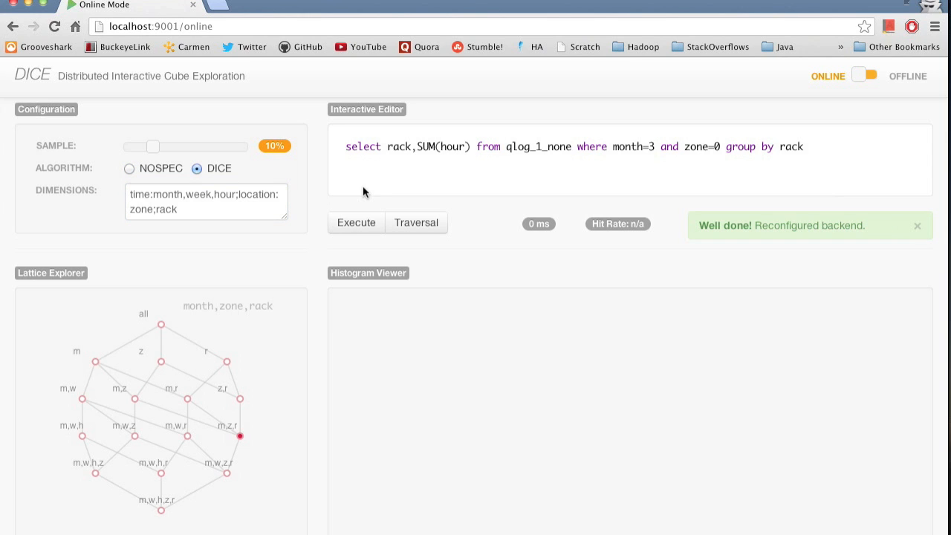
left_click(357, 226)
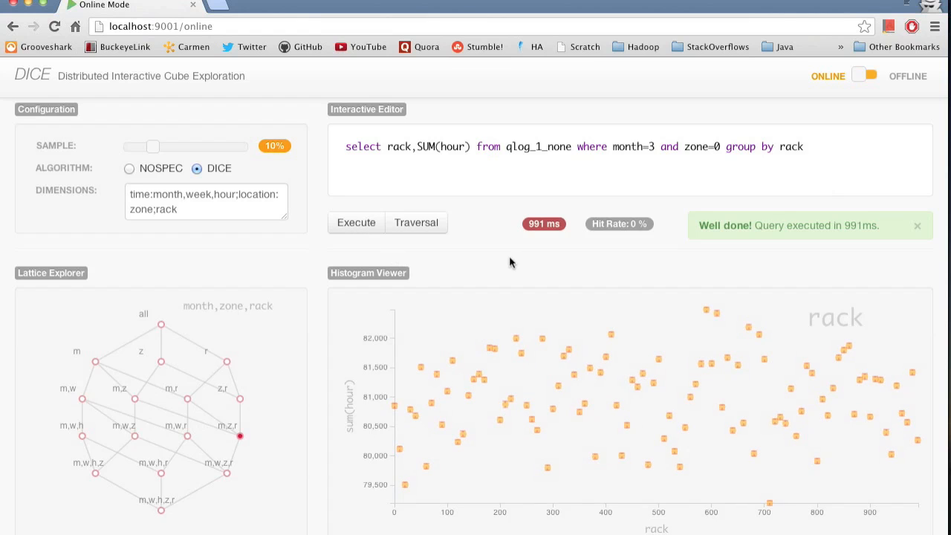
mouse_move(540, 227)
Step: Roll the DICE query up to its parent on zone
left_click(432, 227)
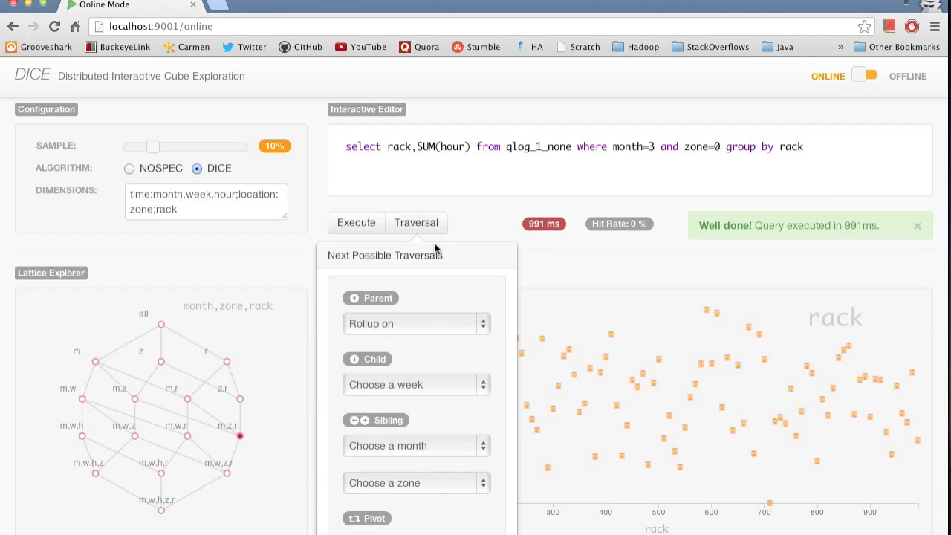
left_click(455, 327)
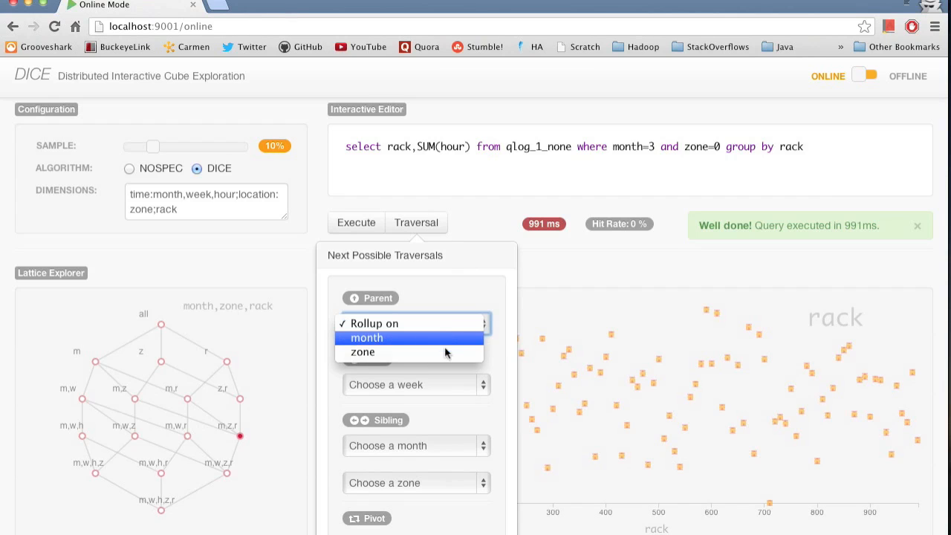
left_click(444, 352)
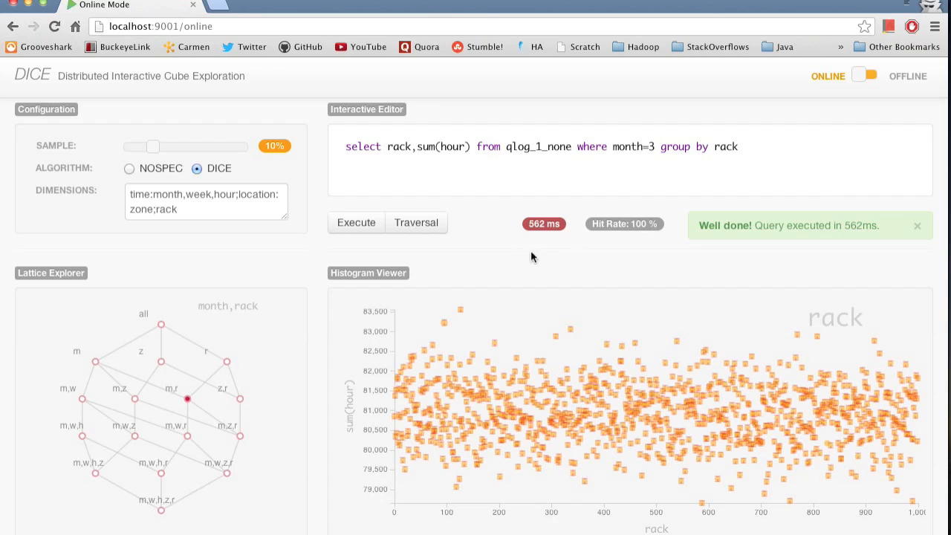
Step: Drill the DICE query down to the child for zone 3
left_click(427, 225)
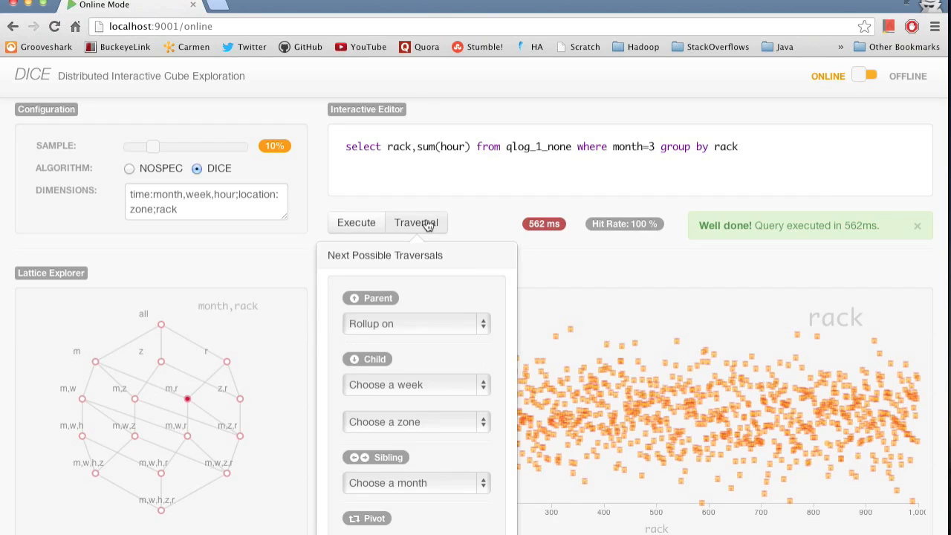
left_click(432, 424)
left_click(426, 480)
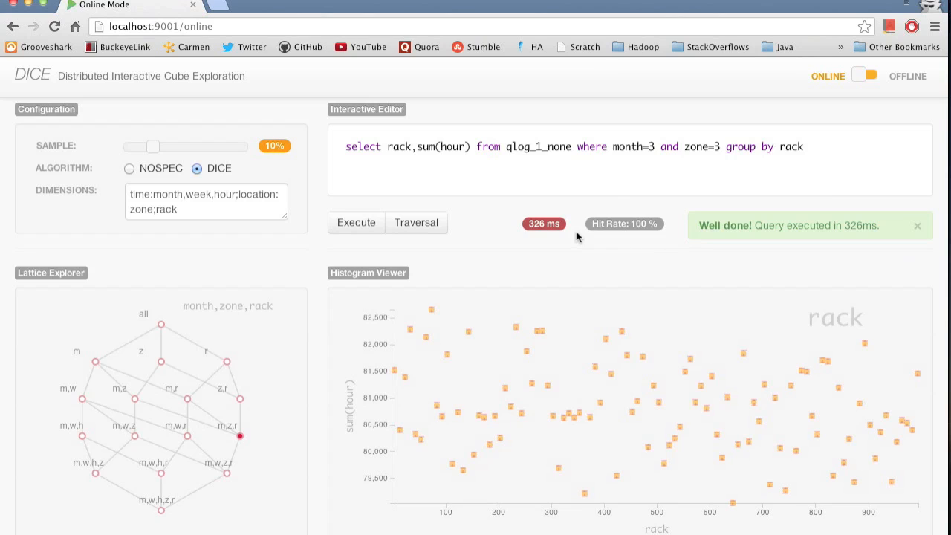
Step: Traverse the DICE query to the sibling for month 5
left_click(425, 231)
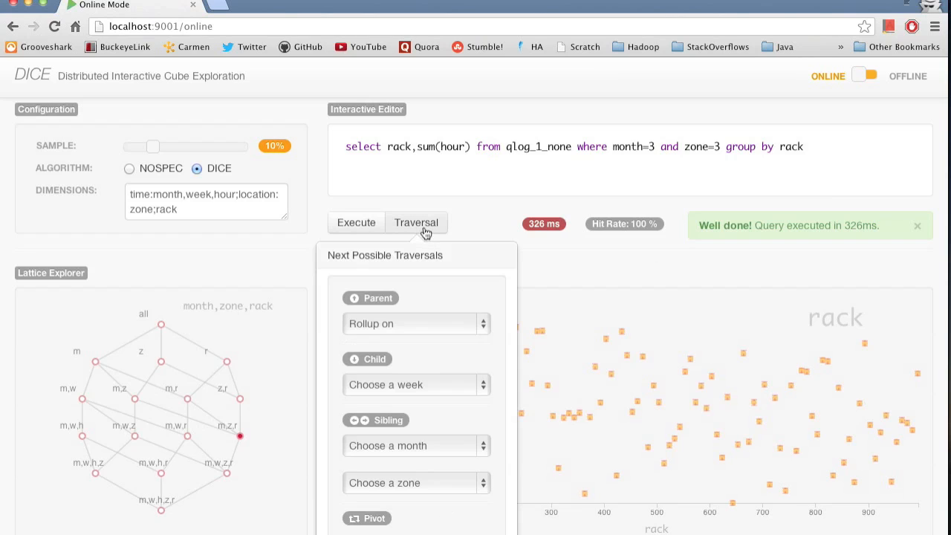
left_click(443, 445)
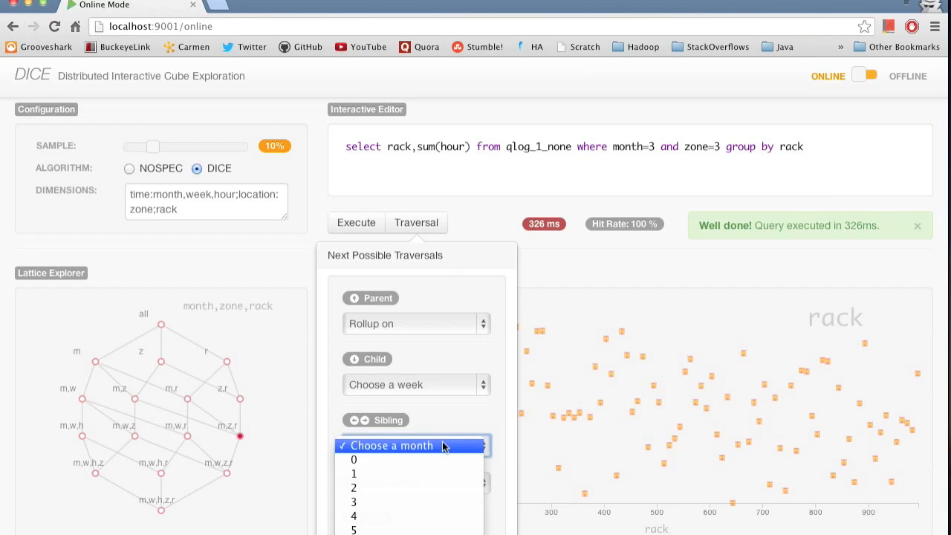
left_click(427, 528)
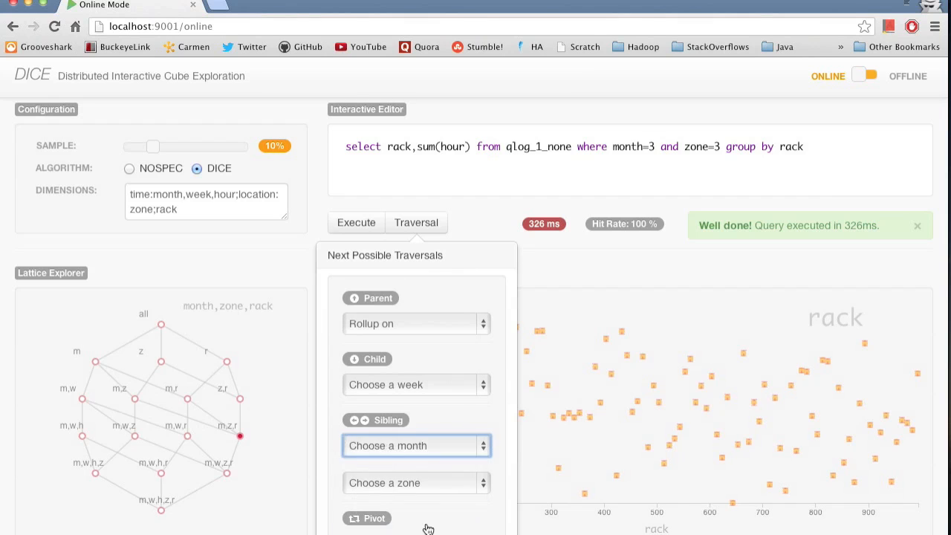